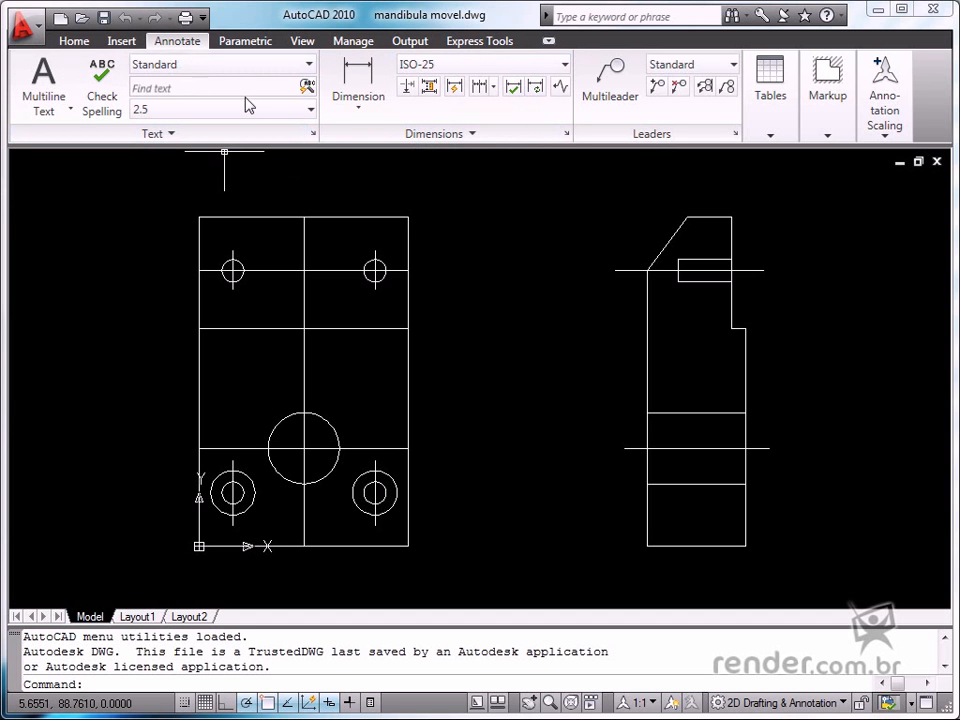
Step: Create a new dimension style named ABNT, based on ISO-25, for all dimensions
left_click(568, 134)
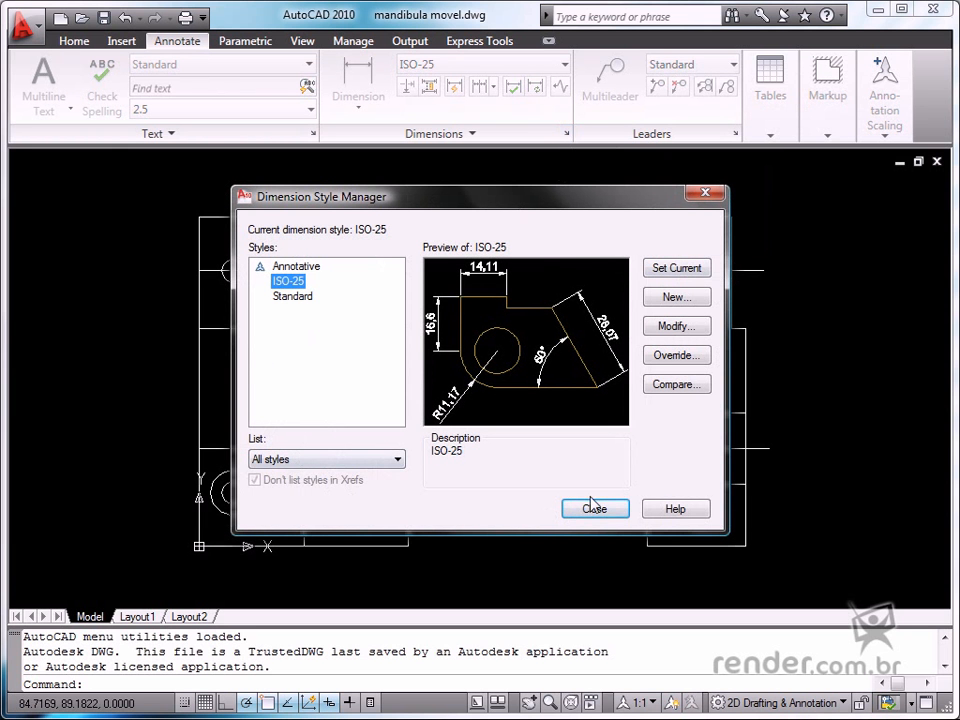
left_click(679, 298)
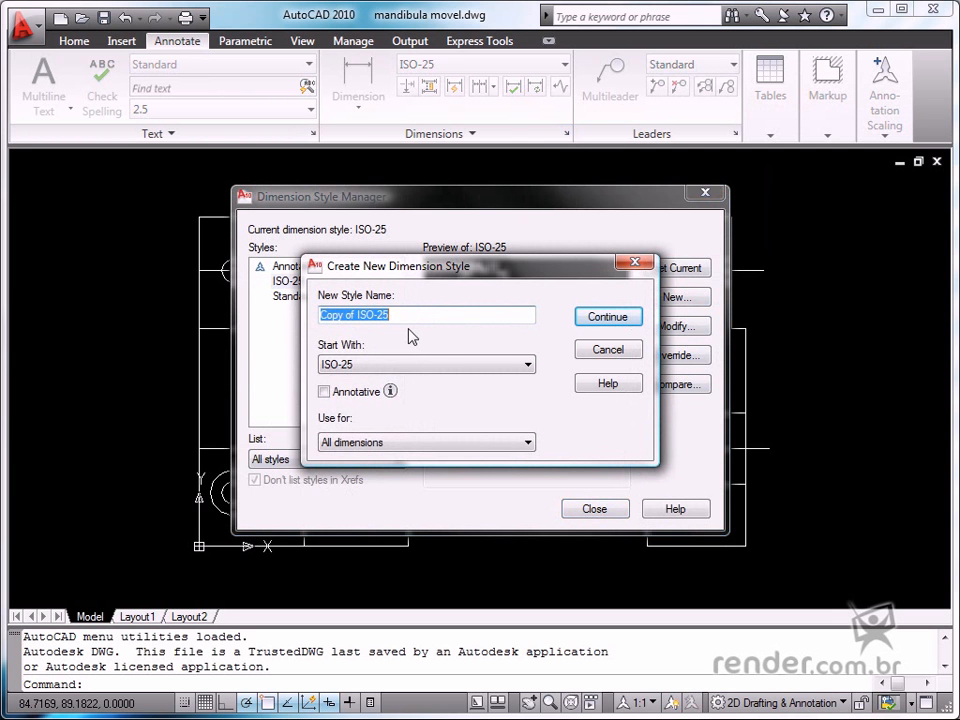
type("ABNT")
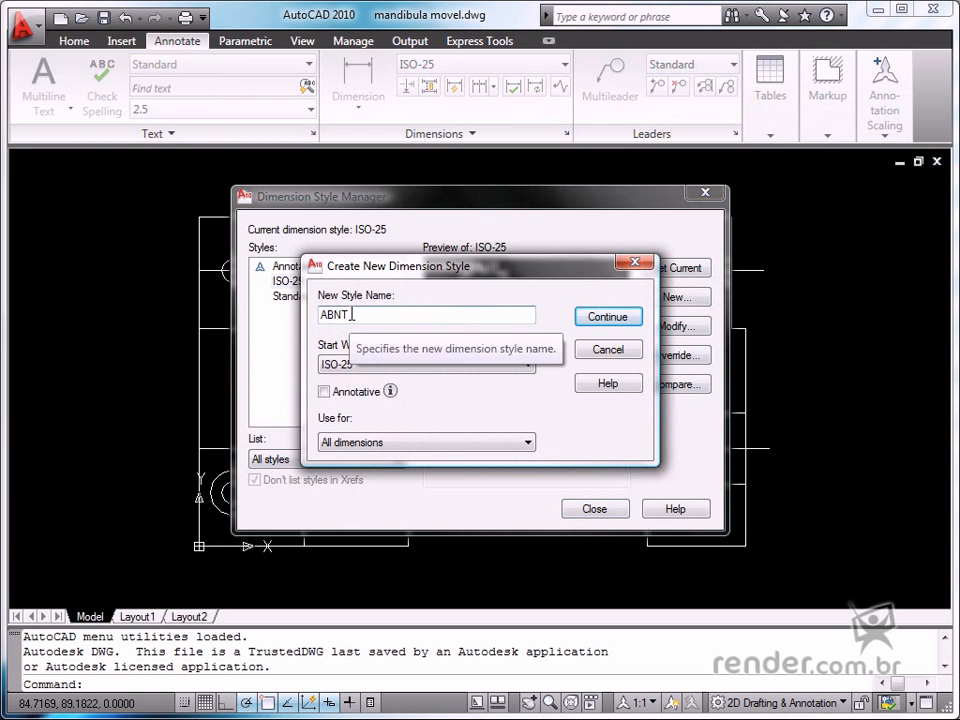
left_click(590, 316)
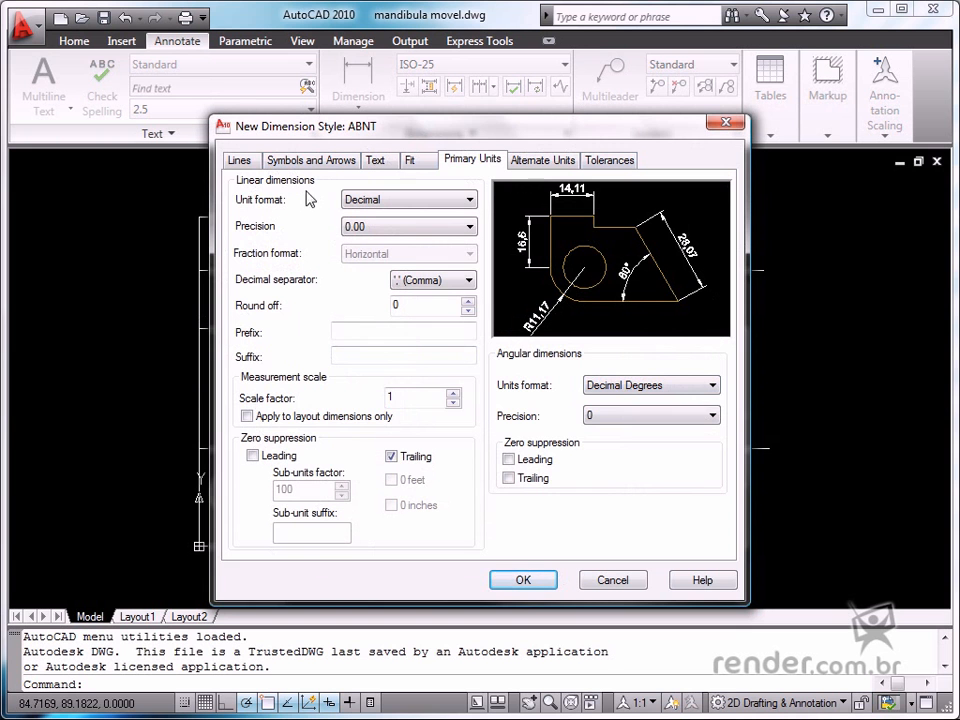
Step: Set the baseline spacing of the ABNT style's dimension lines to 7
left_click(240, 161)
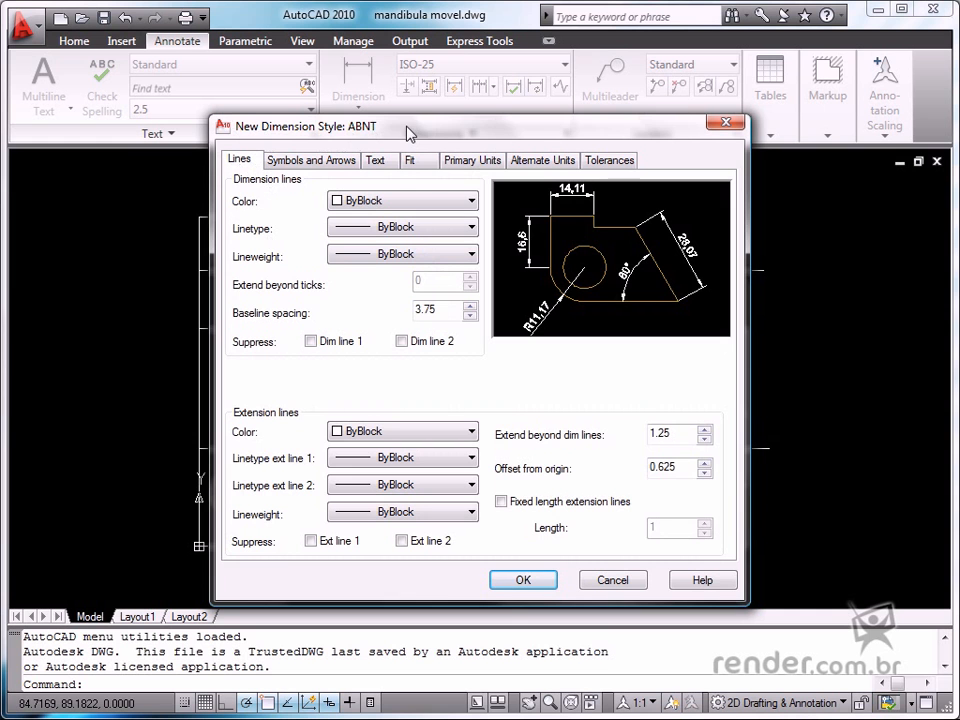
double_click(443, 313)
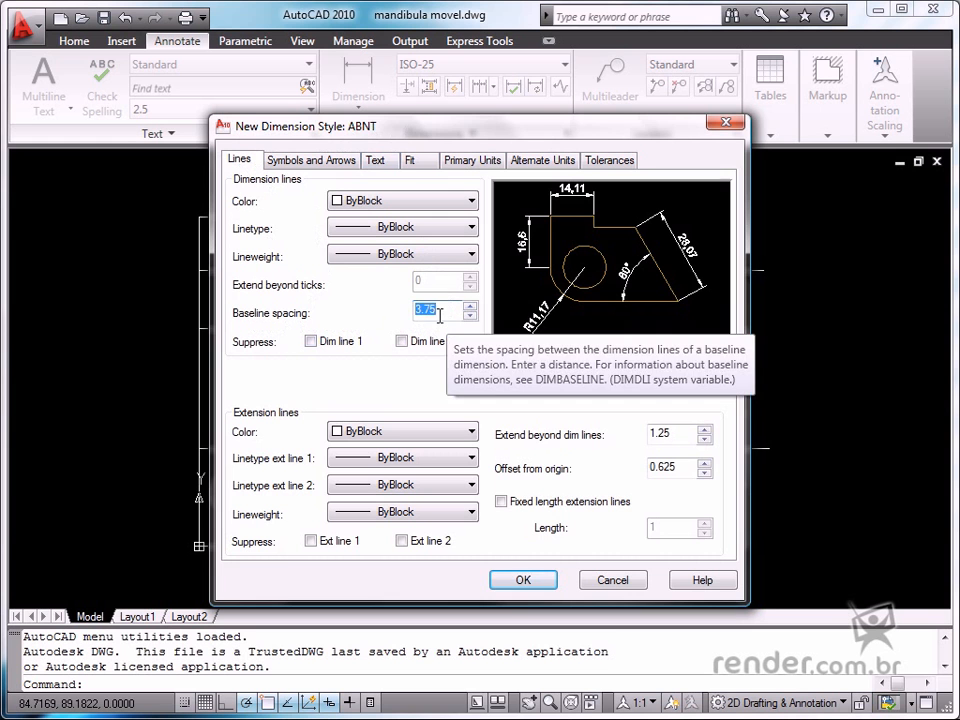
type("7")
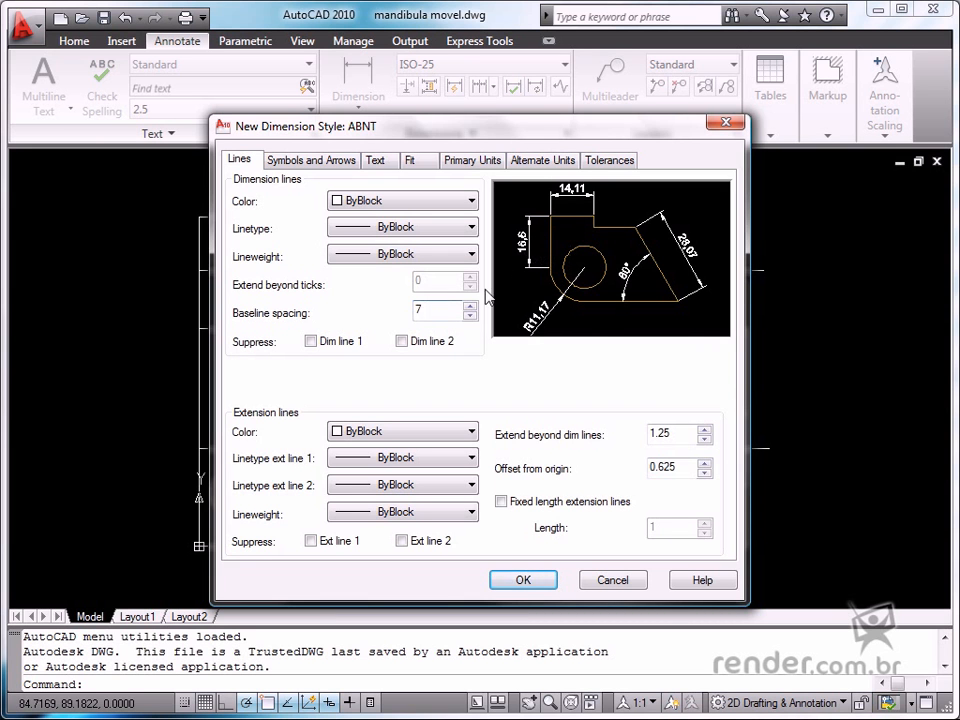
Step: Make extension lines extend 3 beyond the dimension lines with an origin offset of 1, and save the ABNT style
left_click_drag(664, 433, 648, 438)
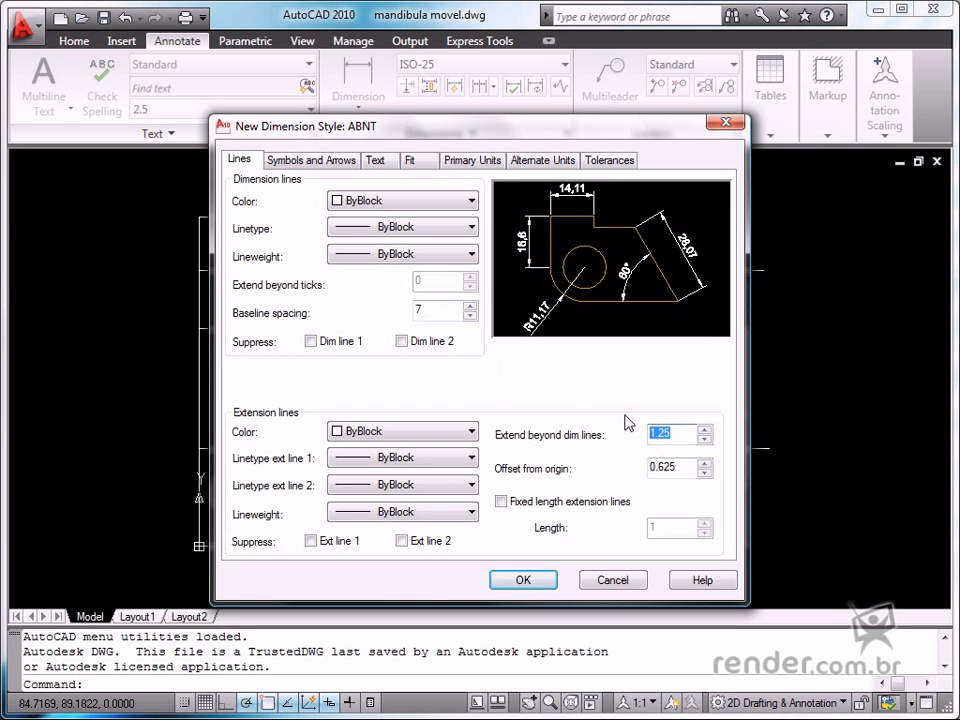
type("3")
left_click(651, 467)
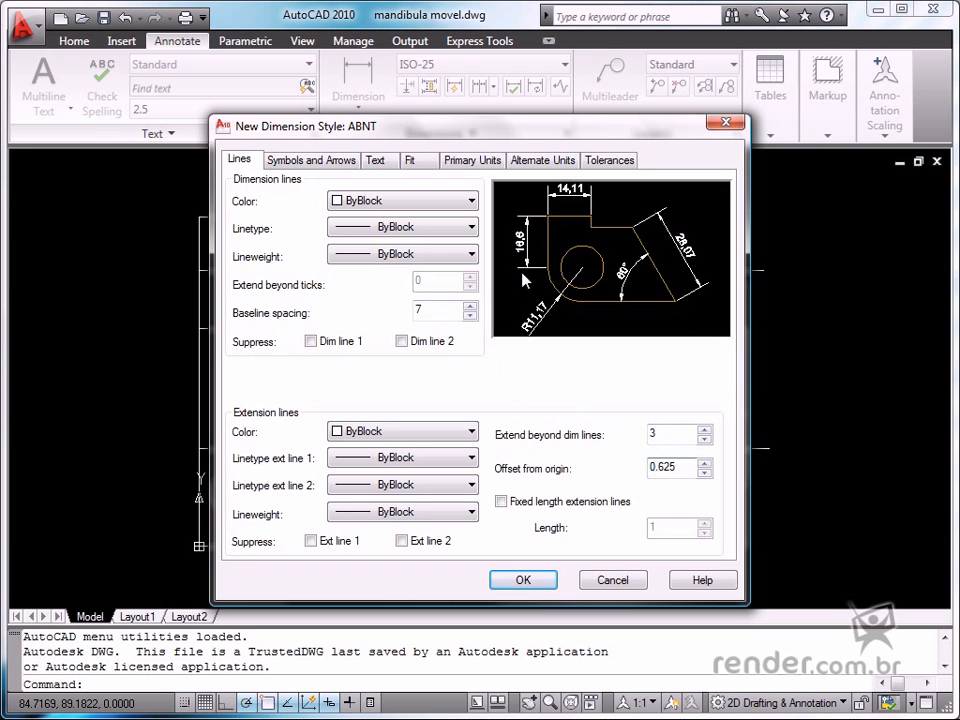
left_click_drag(680, 467, 615, 467)
type("1")
left_click(525, 583)
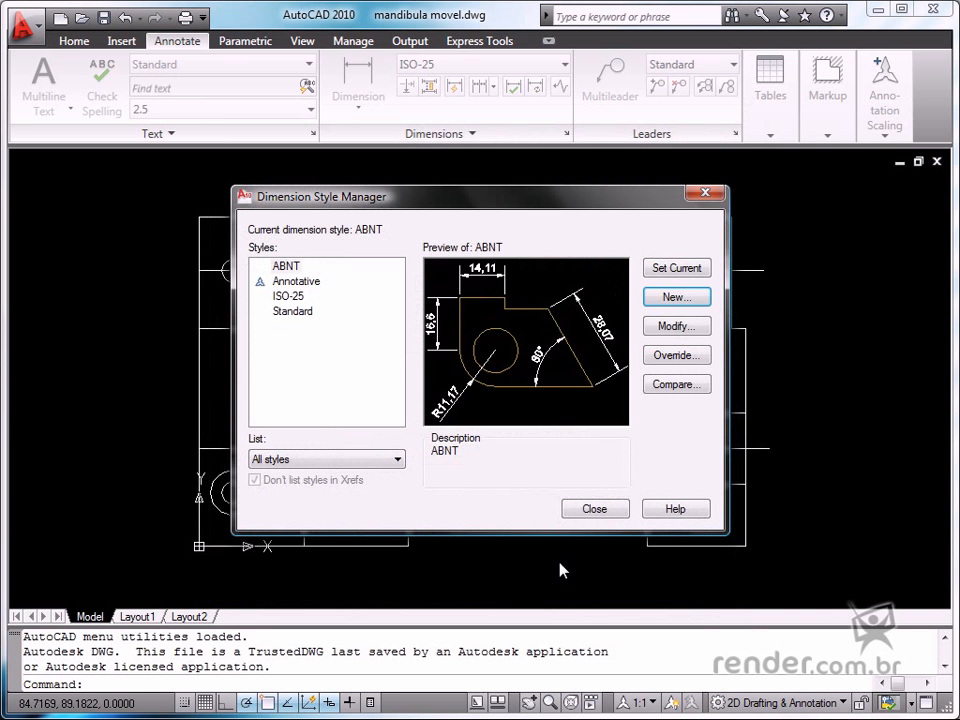
left_click(594, 509)
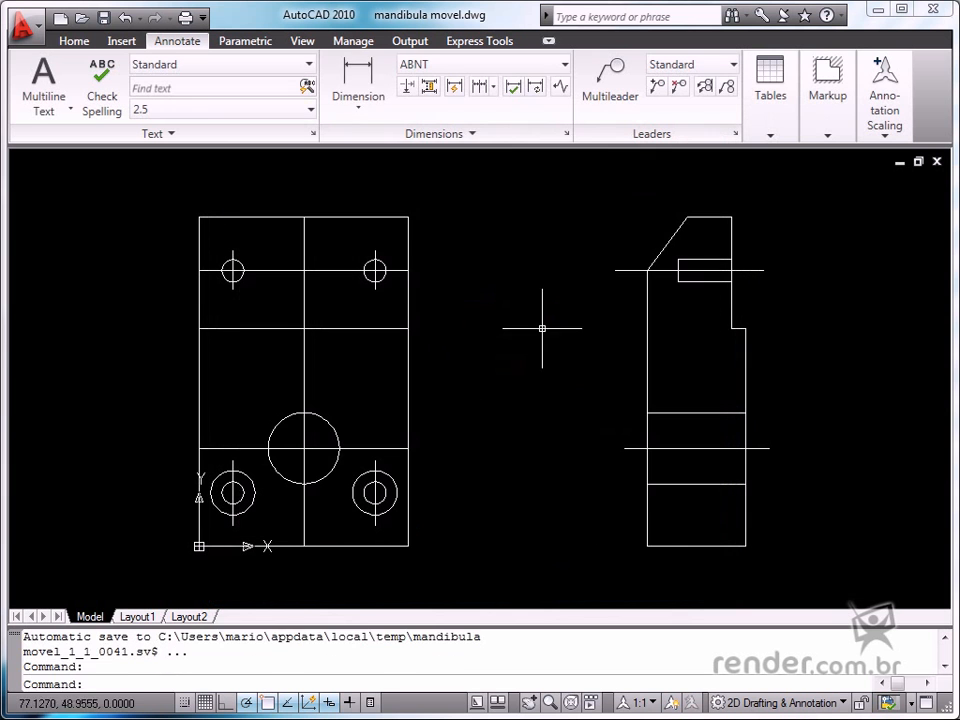
Step: Add a vertical linear dimension from the front view's upper right corner to the right end of the full-width line above the large circle
left_click(358, 75)
left_click(408, 217)
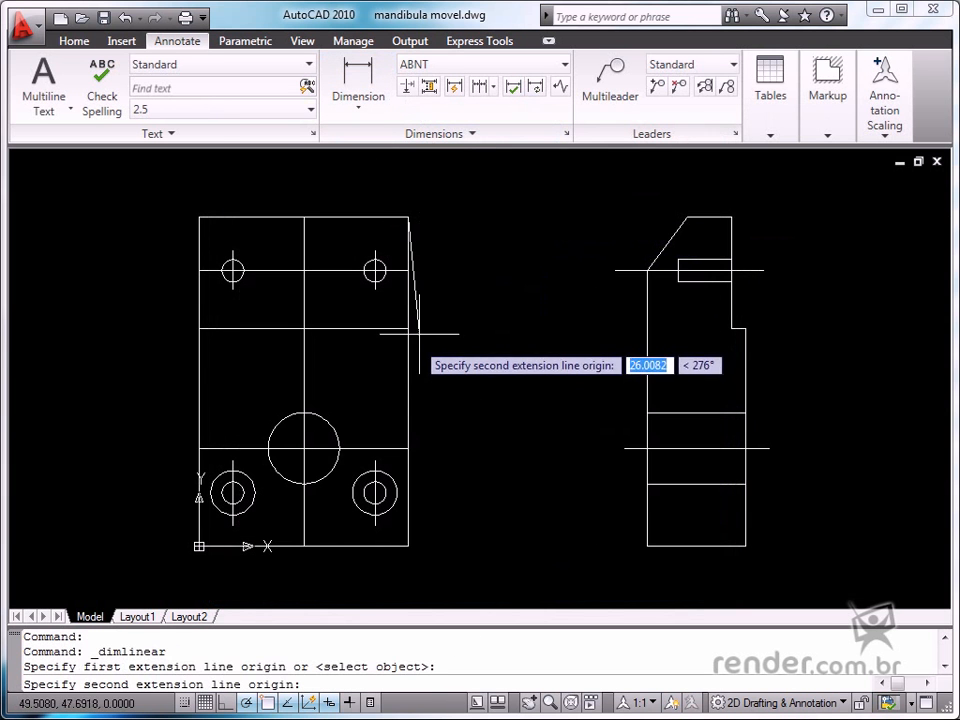
left_click(408, 328)
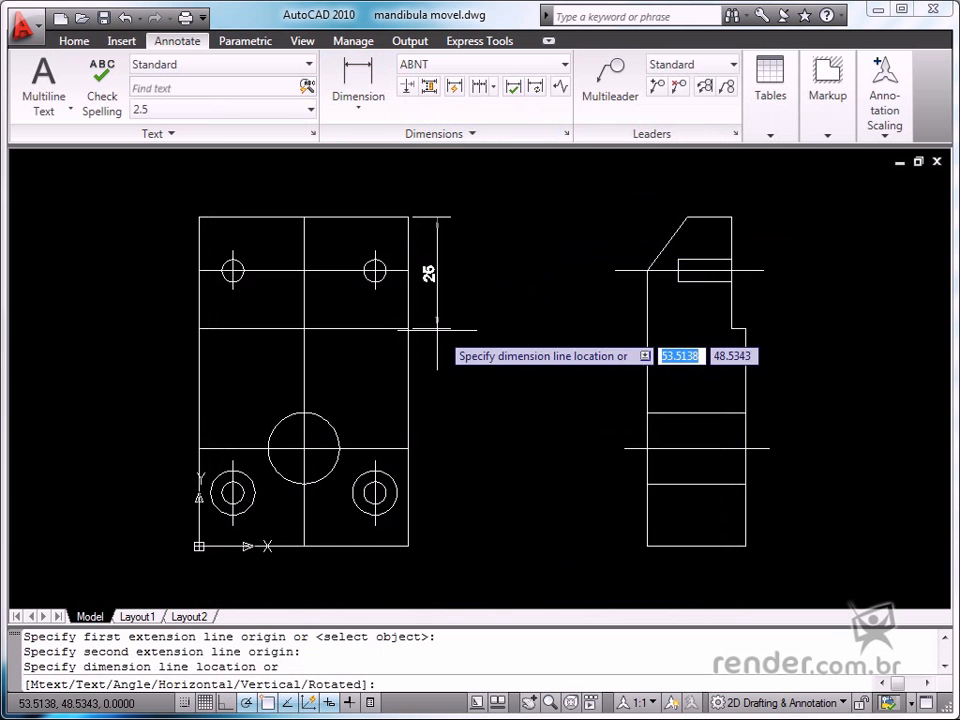
left_click(446, 330)
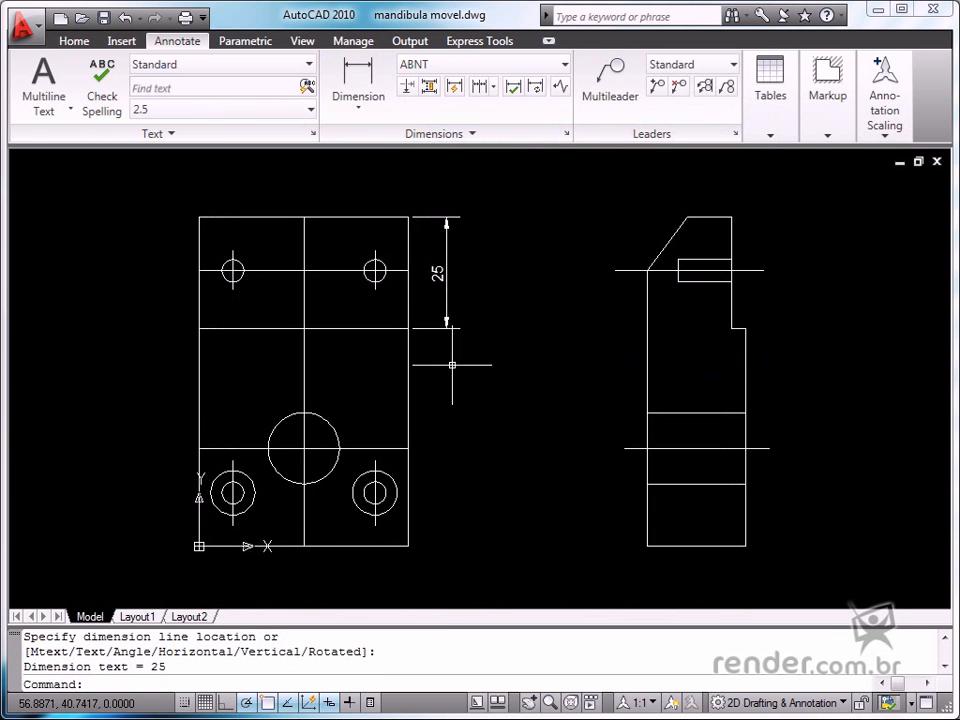
Step: Add a baseline dimension from the same upper origin to the lower right corner of the front view
left_click(496, 93)
left_click(505, 159)
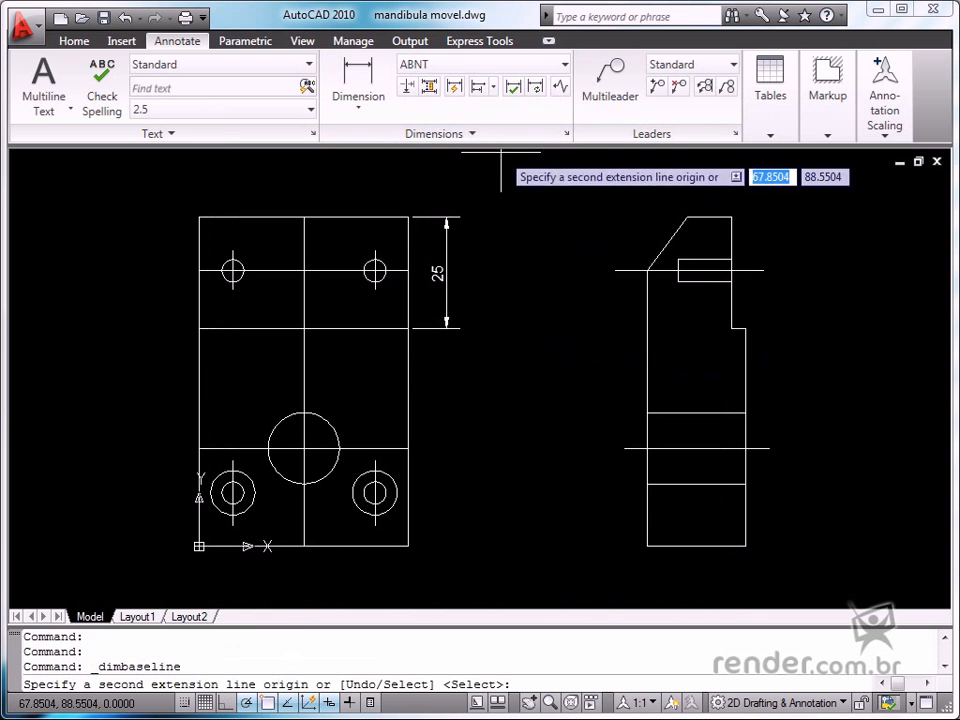
left_click(408, 546)
key("Escape")
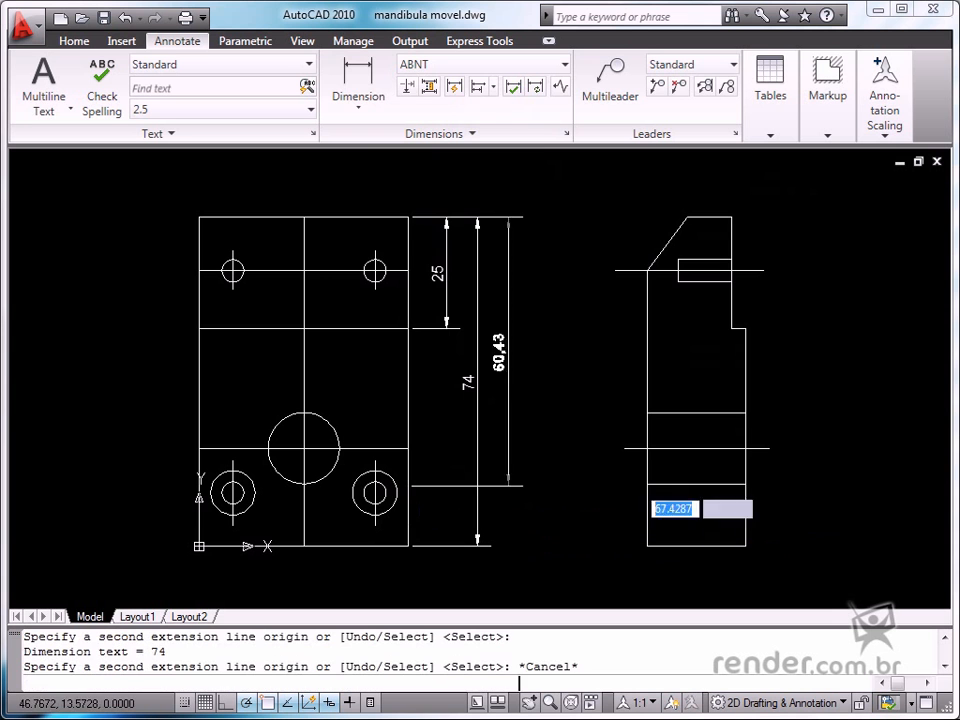
Step: Add a radius dimension to the large circle, append an inch mark (") to its text, and place it above left of the circle
left_click(362, 112)
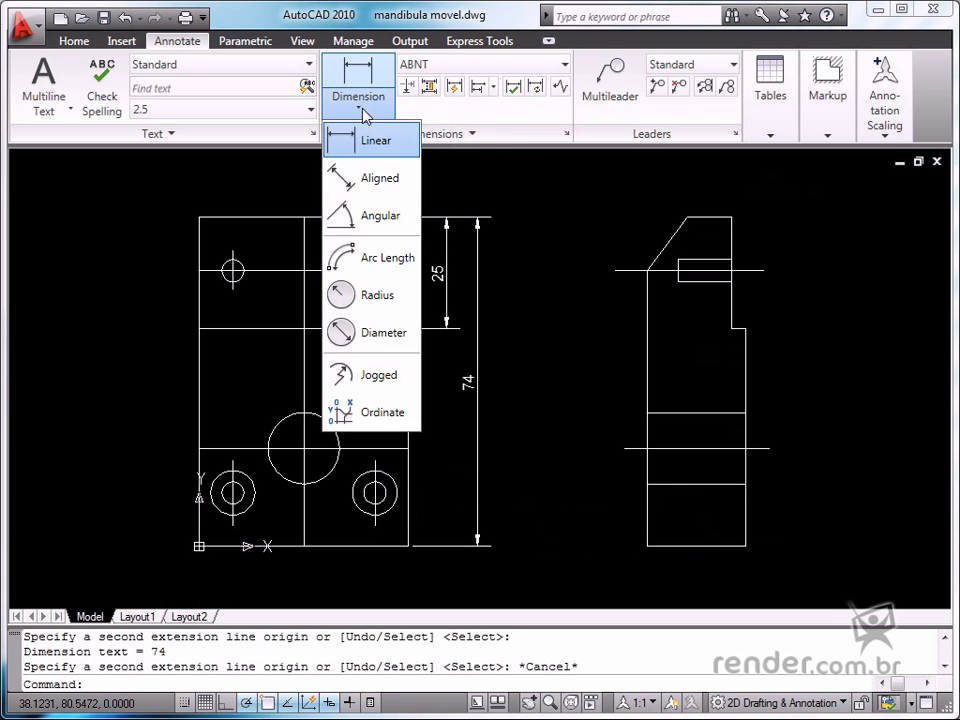
left_click(350, 295)
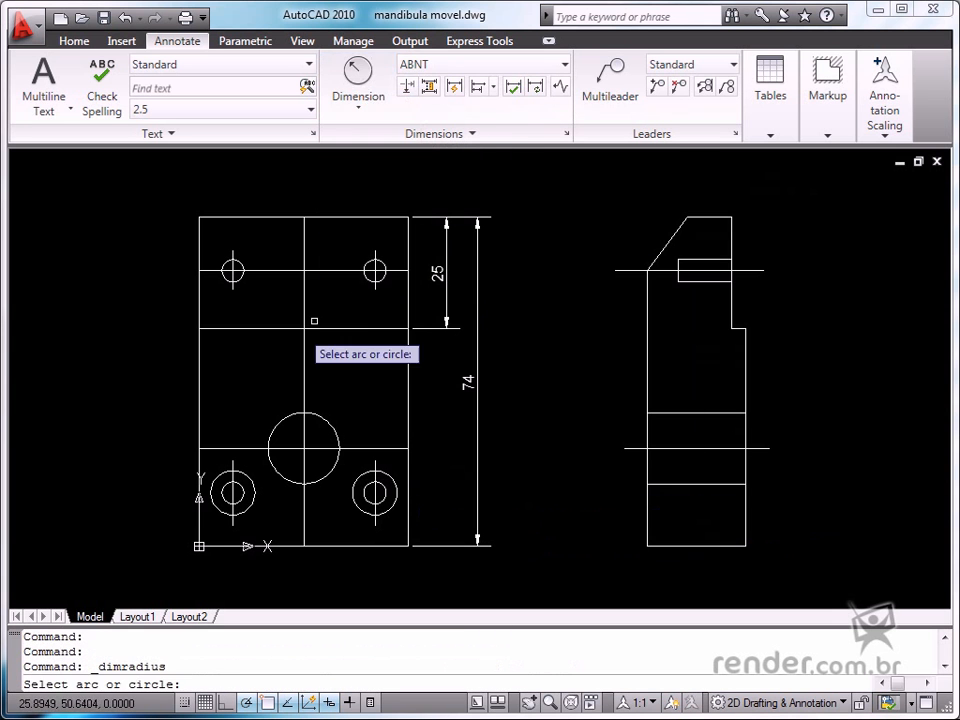
left_click(276, 425)
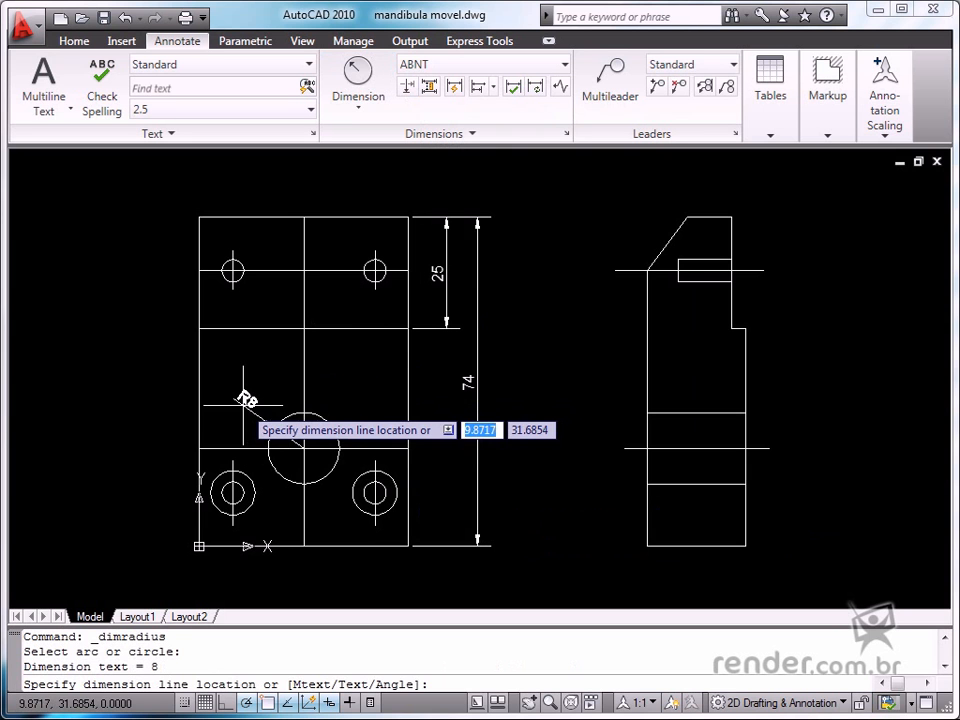
type("m")
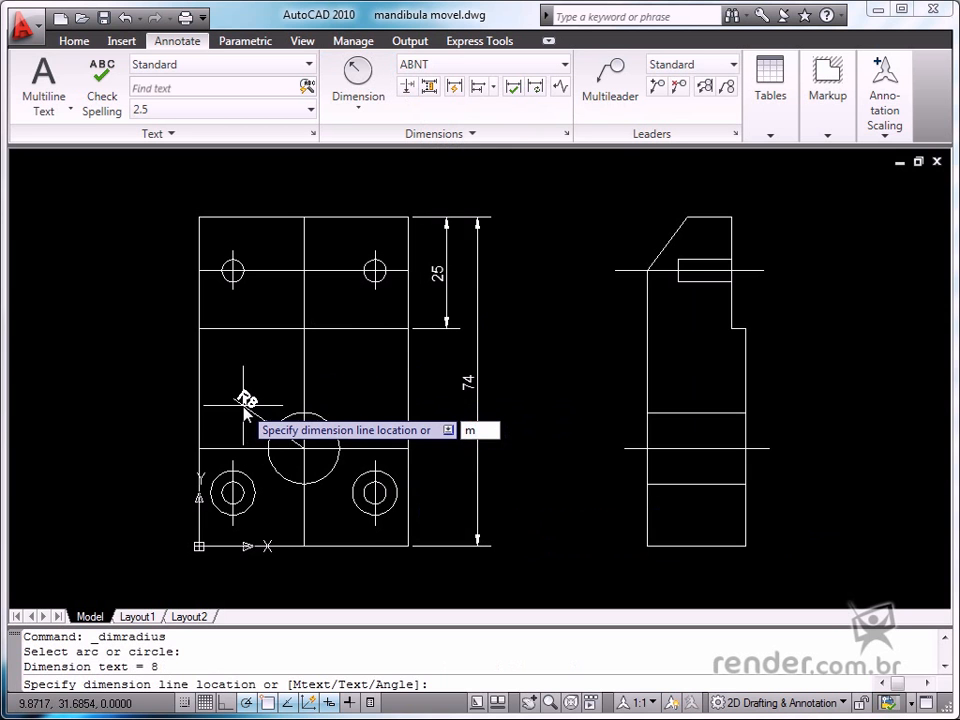
key("Return")
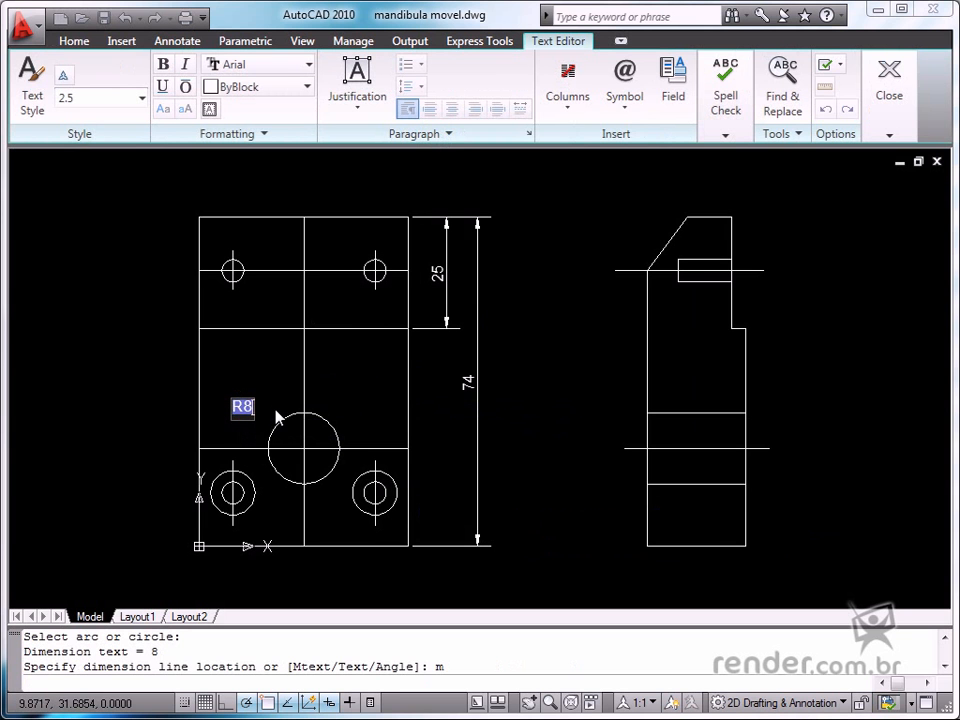
type("\"")
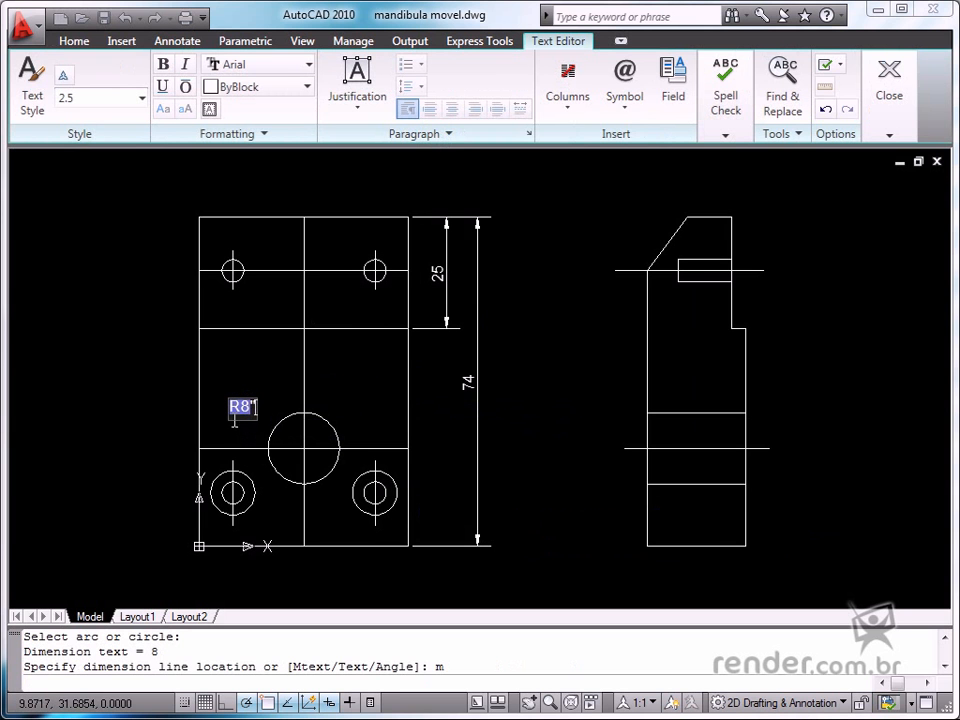
left_click(224, 362)
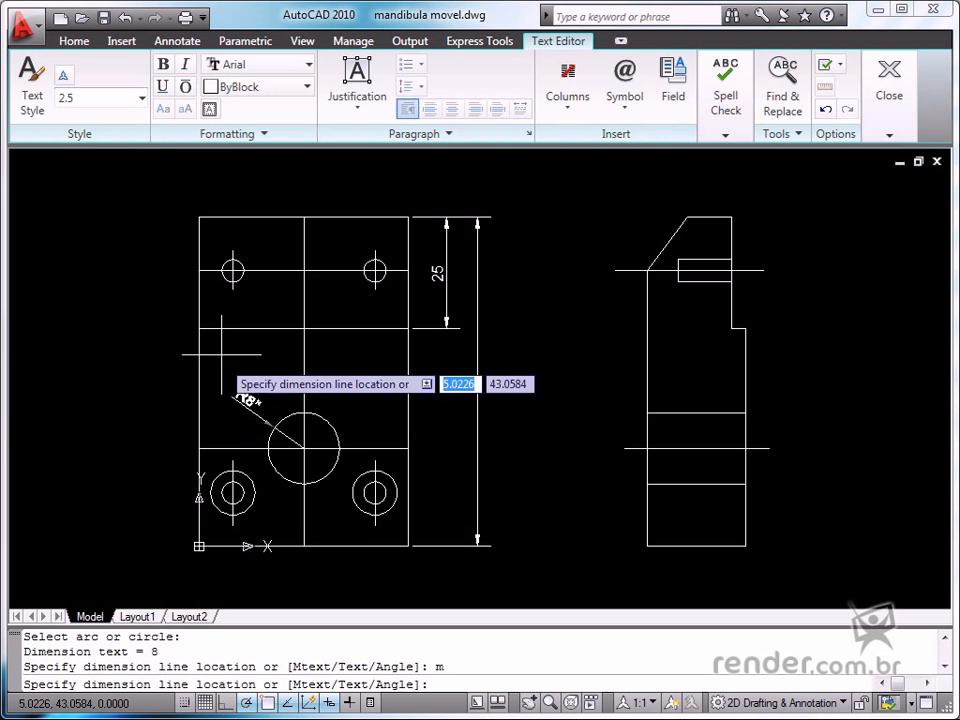
left_click(249, 399)
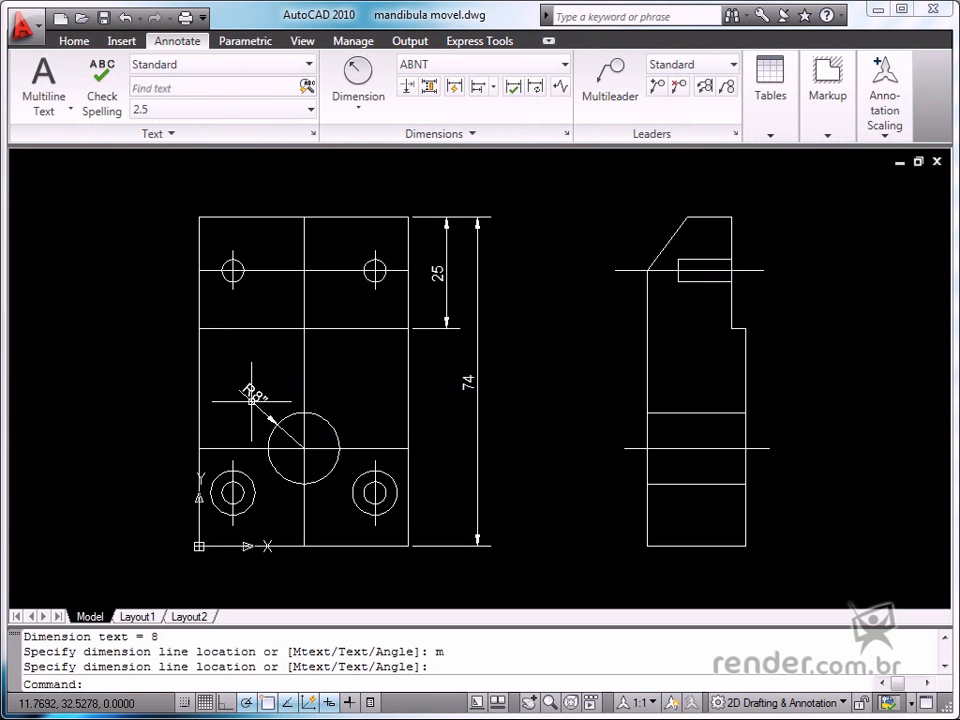